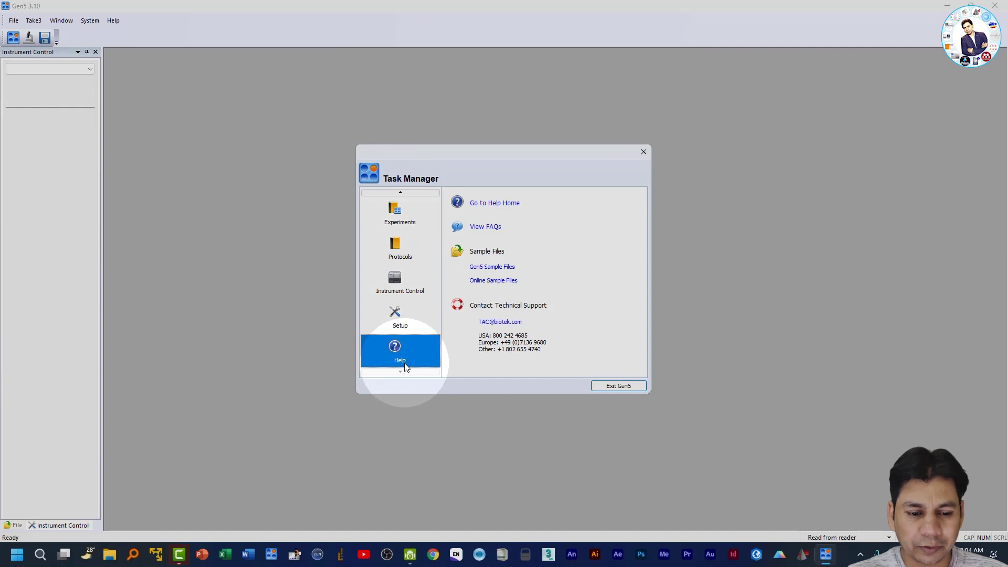
Open the Gen5 help home page from the Task Manager's Help section.
click(500, 209)
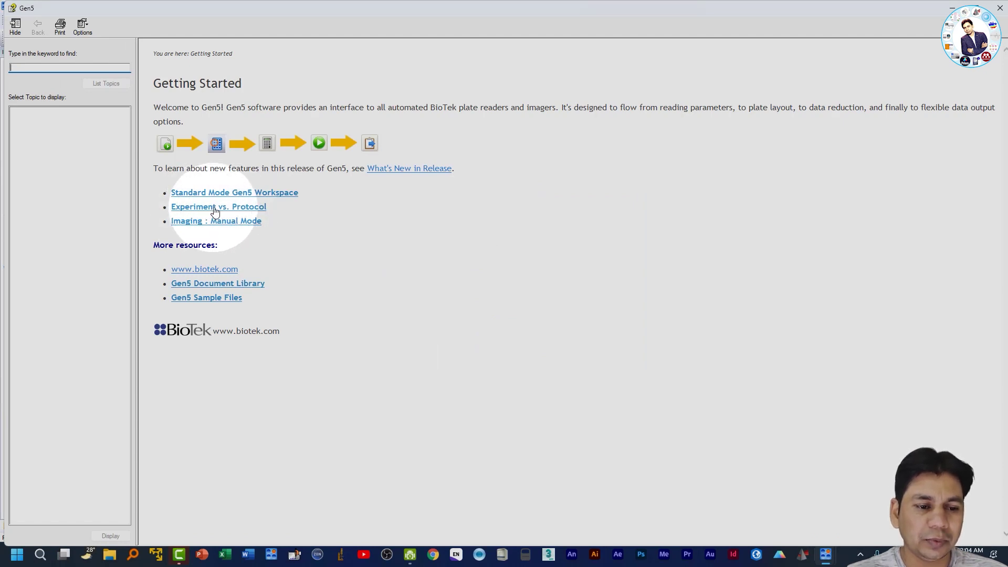
Open the Experiment vs. Protocol help topic contrasting .prt protocols with .xpt experiments.
click(216, 207)
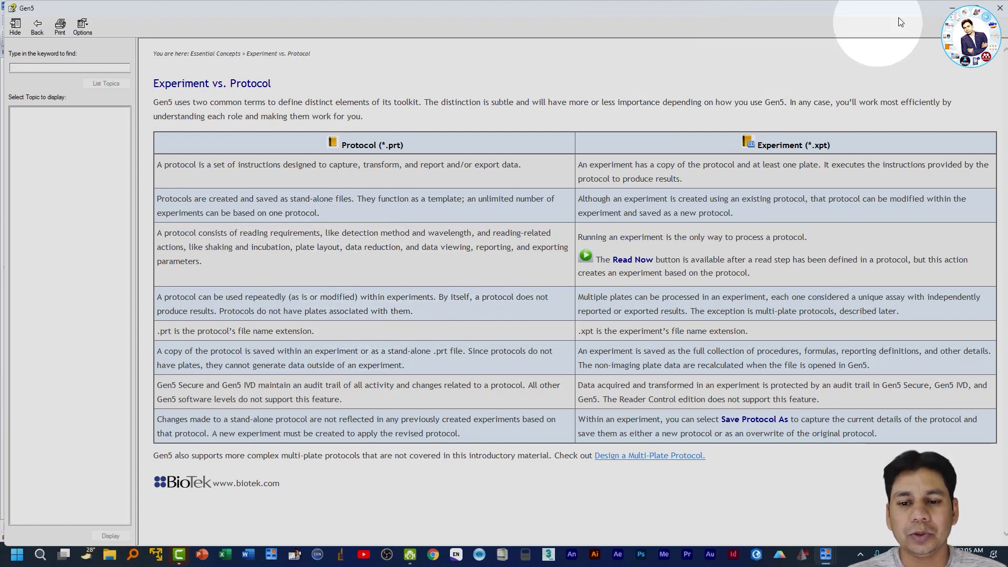
Close help, review the Experiments and Protocols sections, then browse the Gen5 sample files.
click(996, 10)
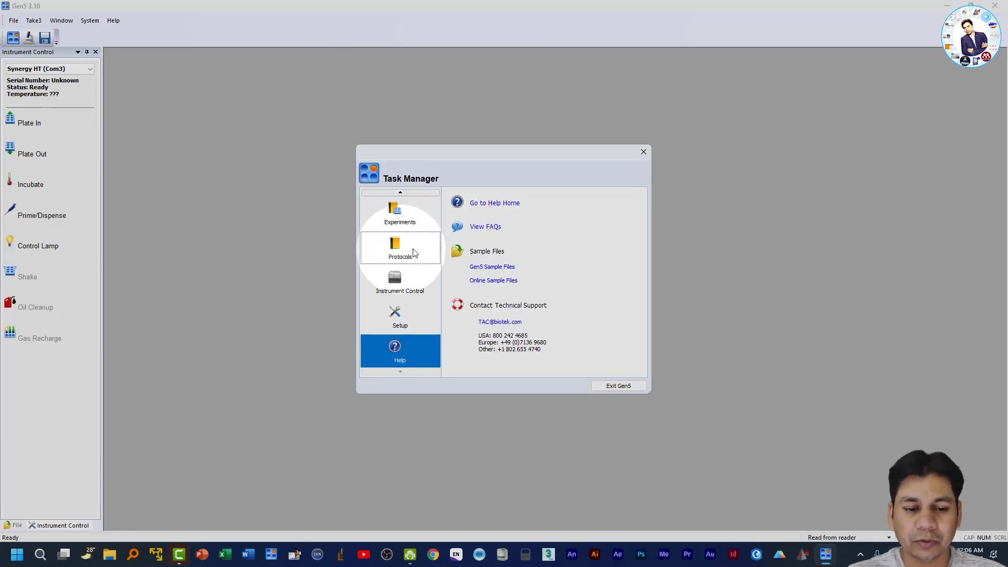
click(405, 216)
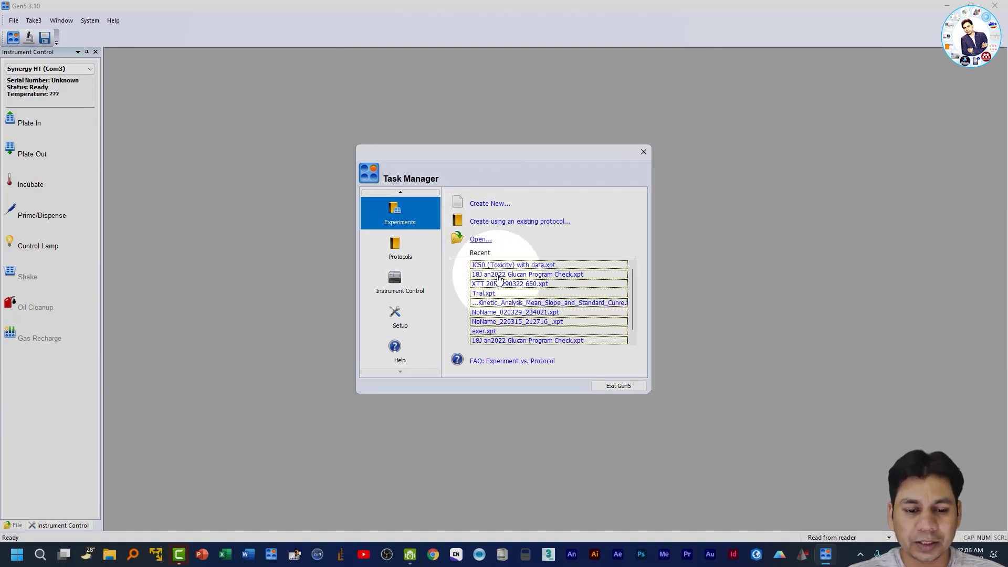
click(372, 247)
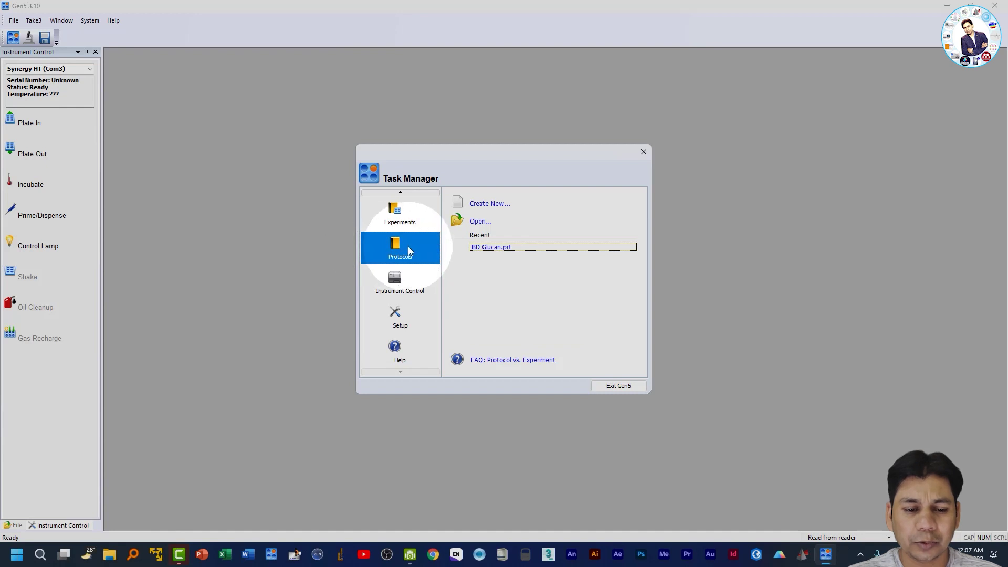
click(397, 357)
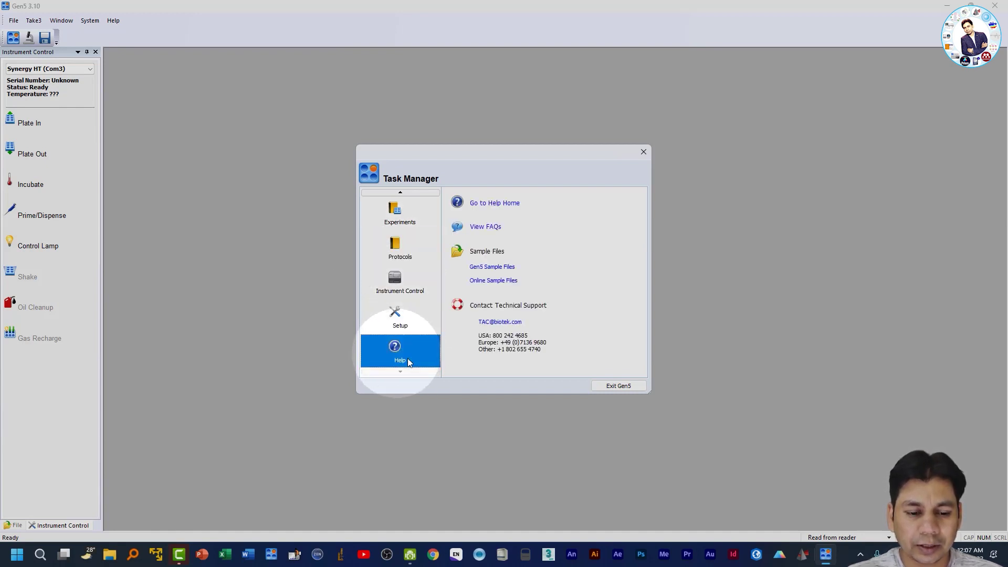
click(496, 268)
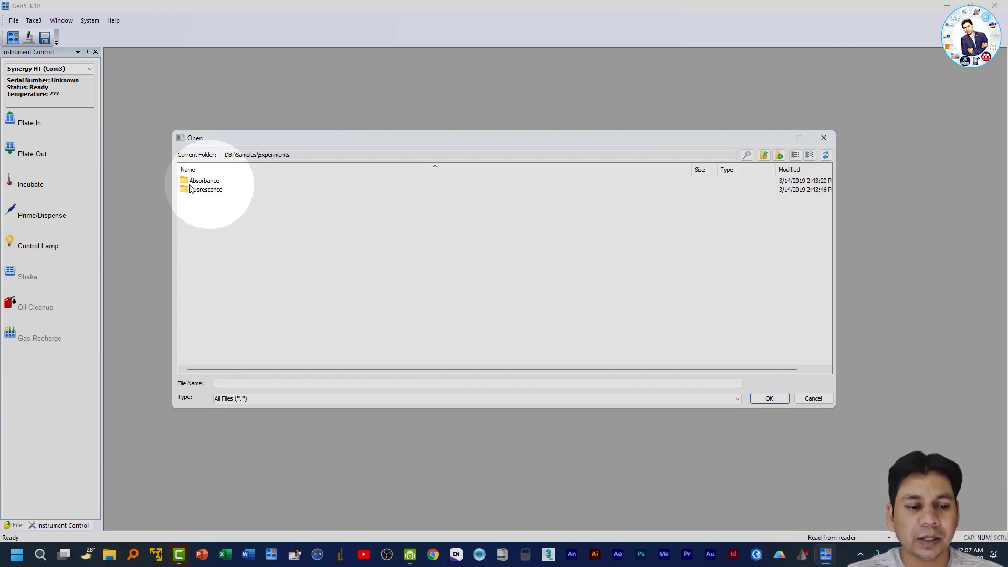
Open 'IC50 (Toxicity) with data.xpt' from the Absorbance sample experiments folder.
click(205, 181)
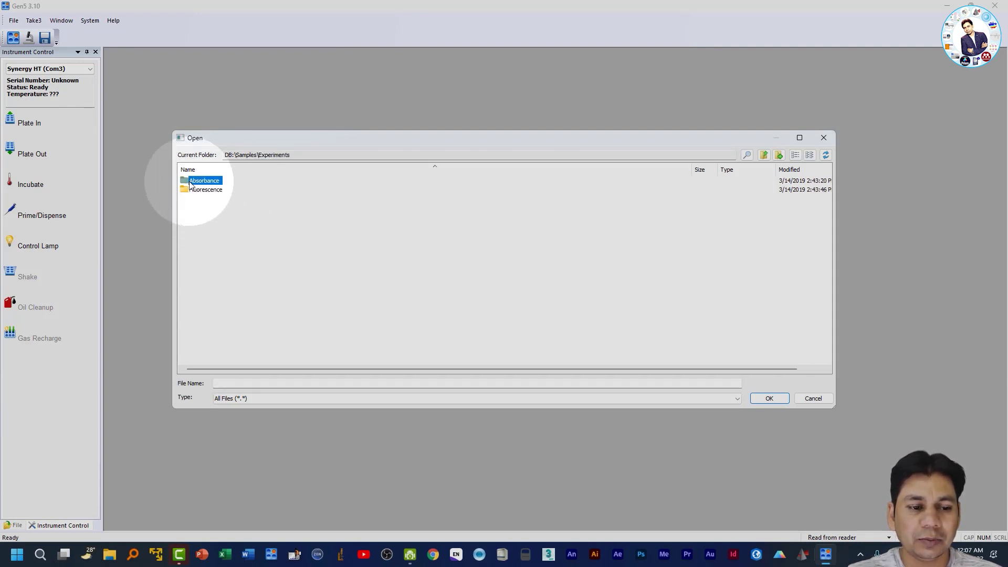
double_click(200, 182)
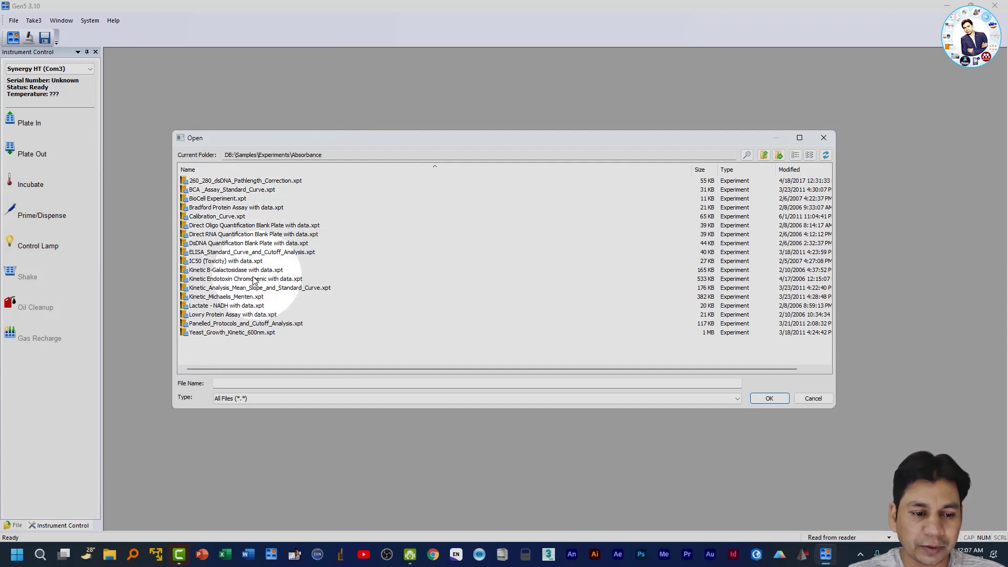
double_click(208, 261)
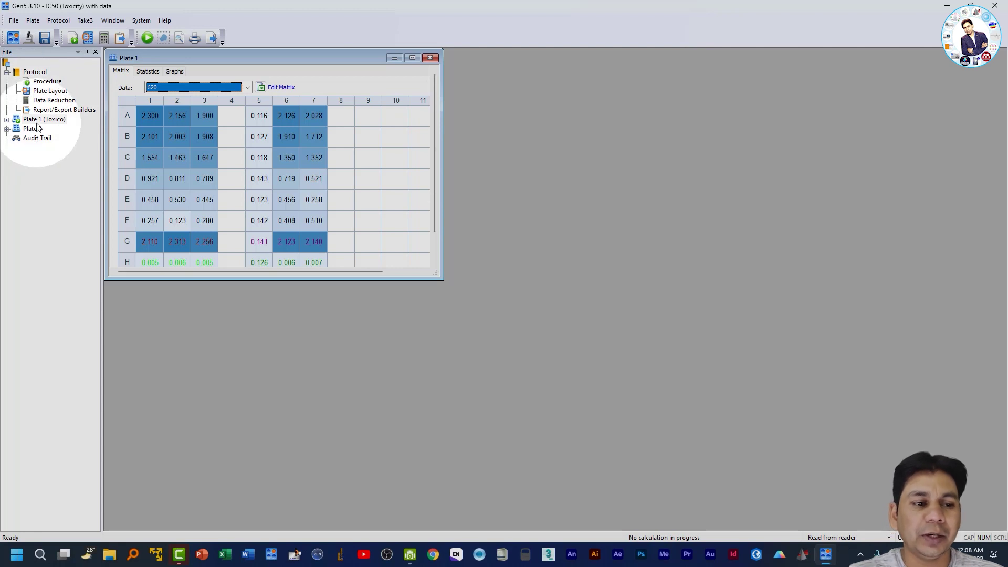
Open the IC50.prt sample protocol from the Protocols\Absorbance sample folder.
click(11, 42)
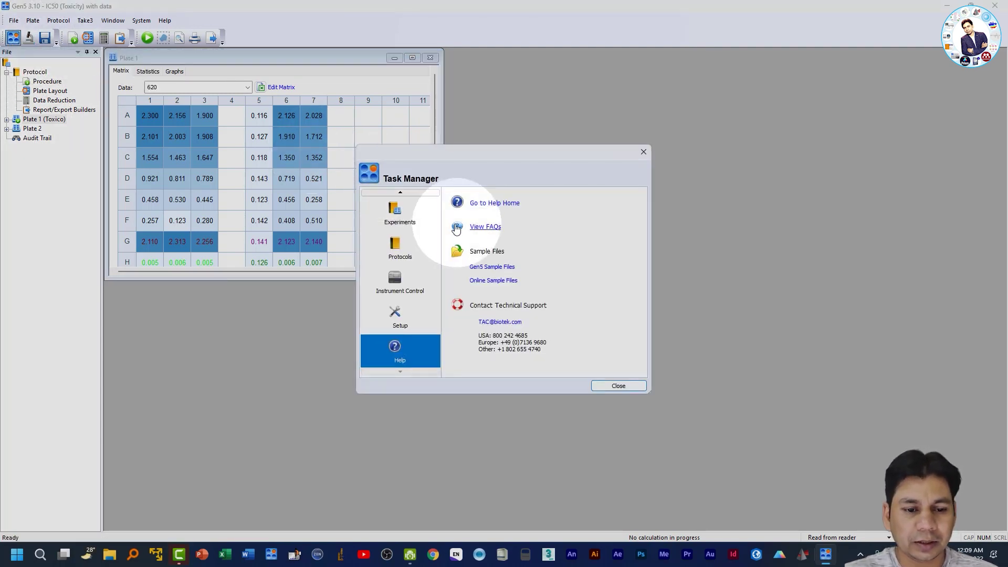
click(400, 345)
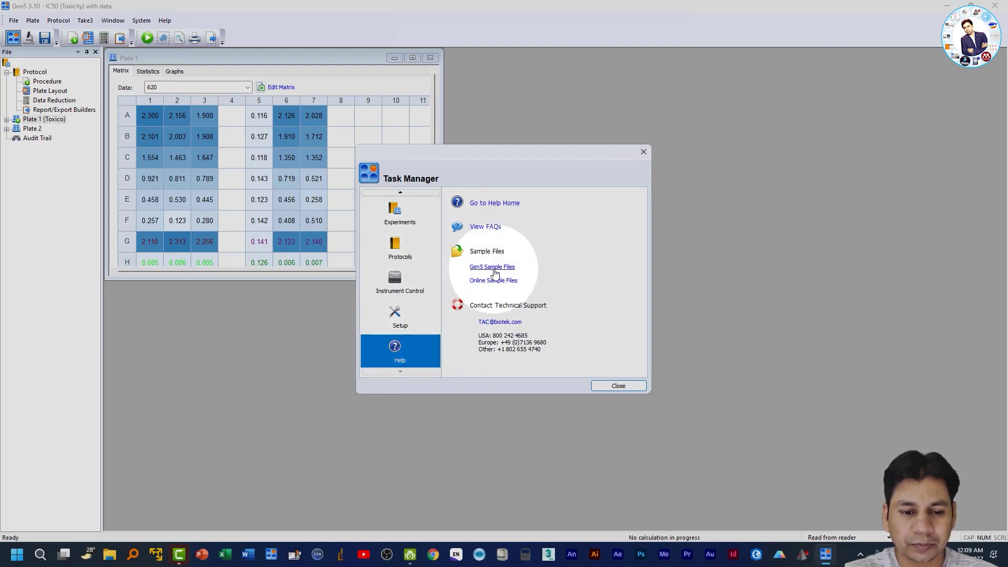
click(497, 268)
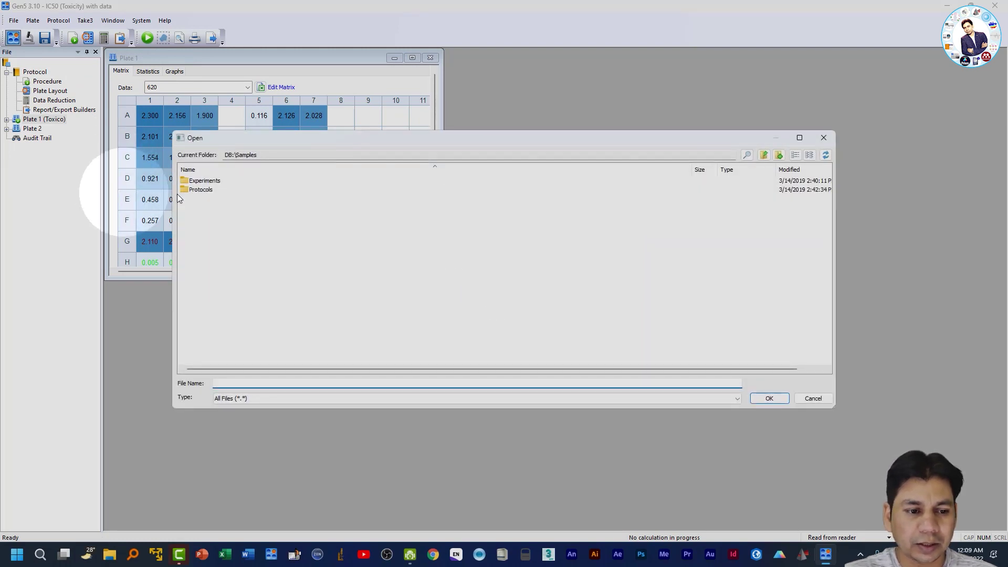
double_click(204, 180)
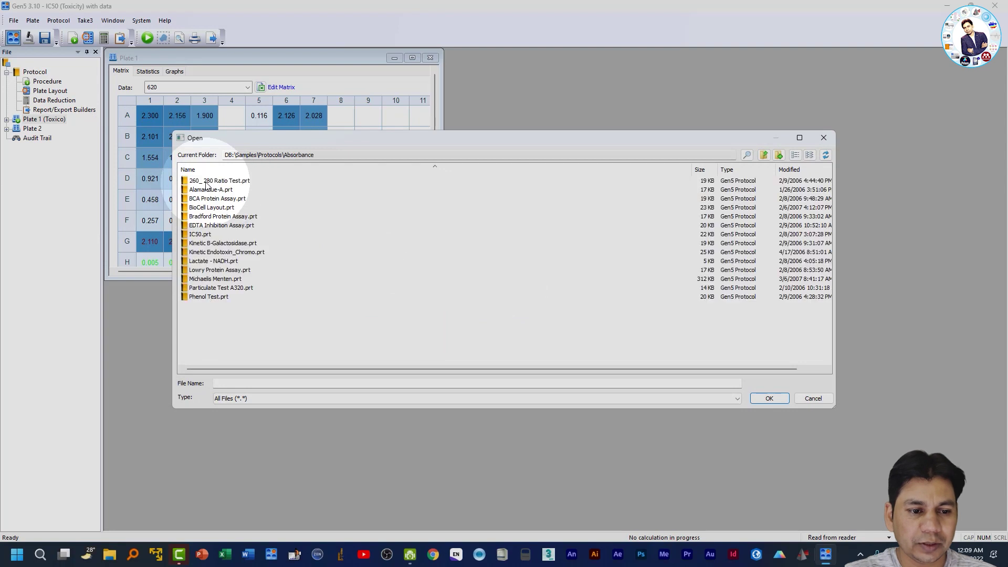
click(199, 234)
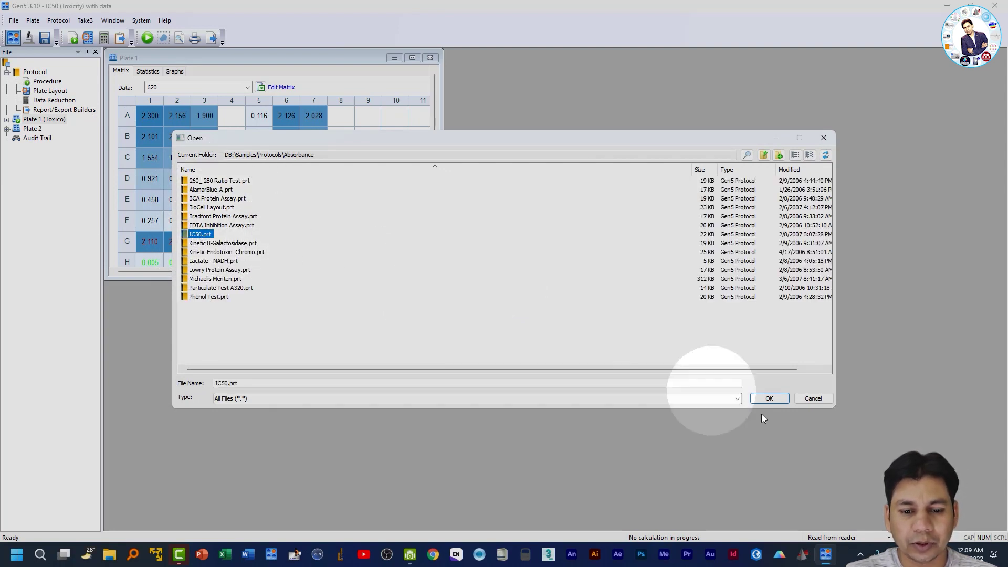
click(769, 399)
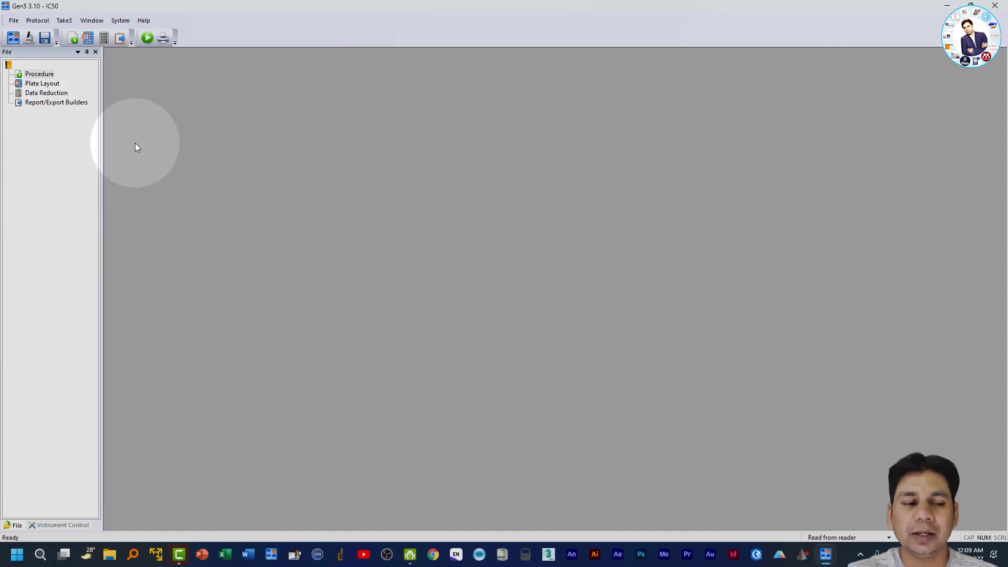
click(13, 40)
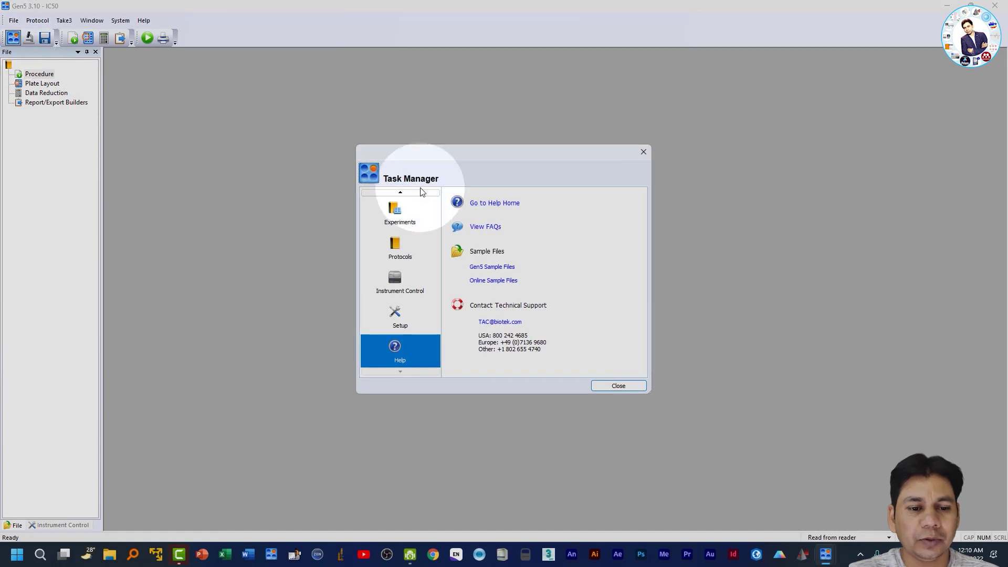
Browse the Absorbance and Fluorescence sample protocol folders.
click(494, 267)
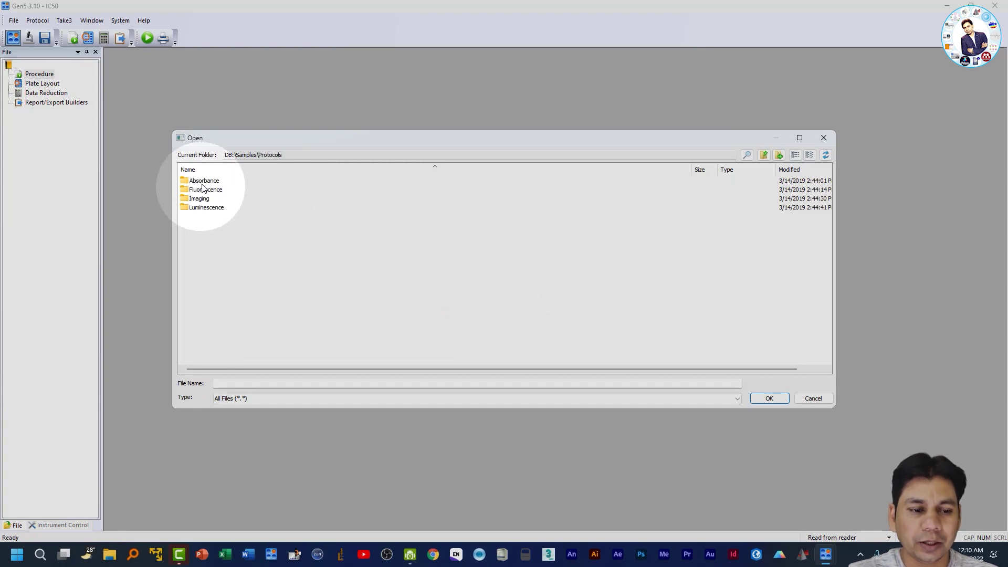
double_click(206, 181)
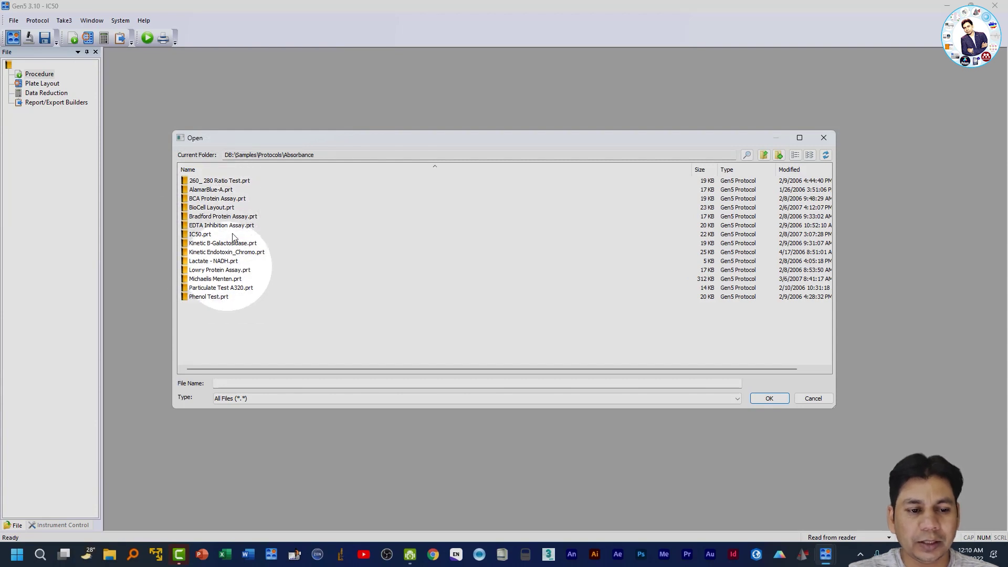
click(764, 155)
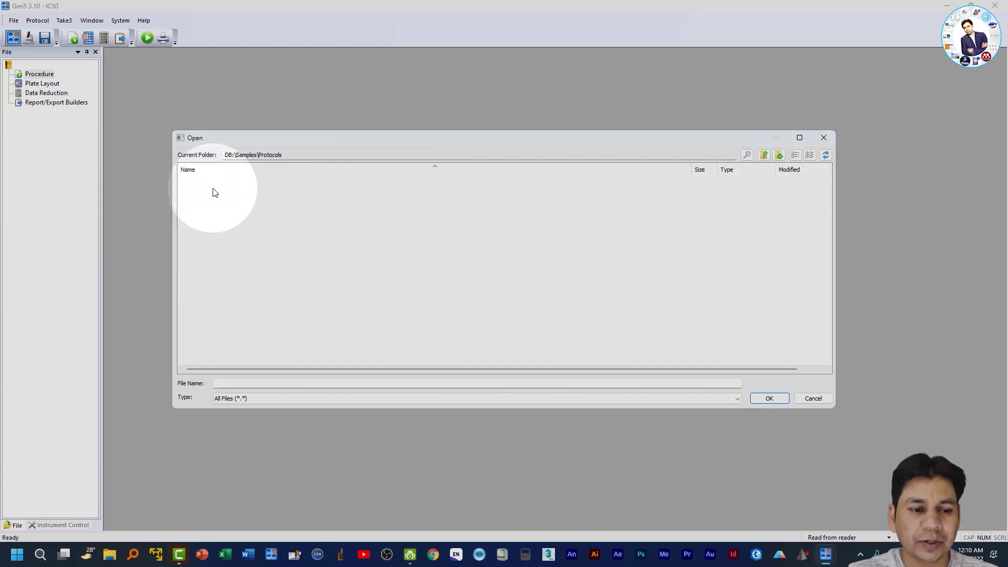
double_click(206, 189)
scroll(221, 194, down, 3)
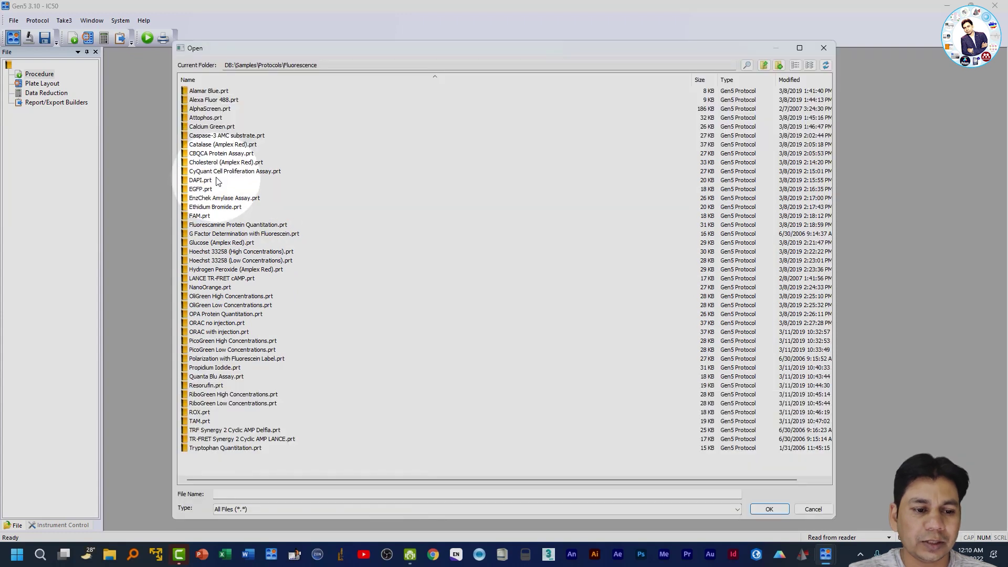
Close the sample file browser without opening anything and open the Online Sample Files page.
click(764, 64)
click(823, 48)
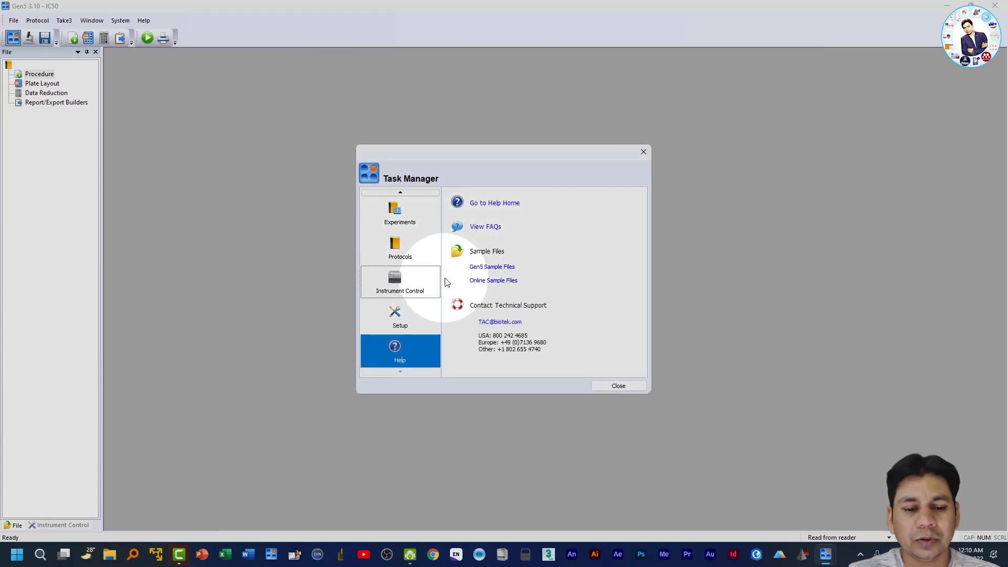
click(498, 283)
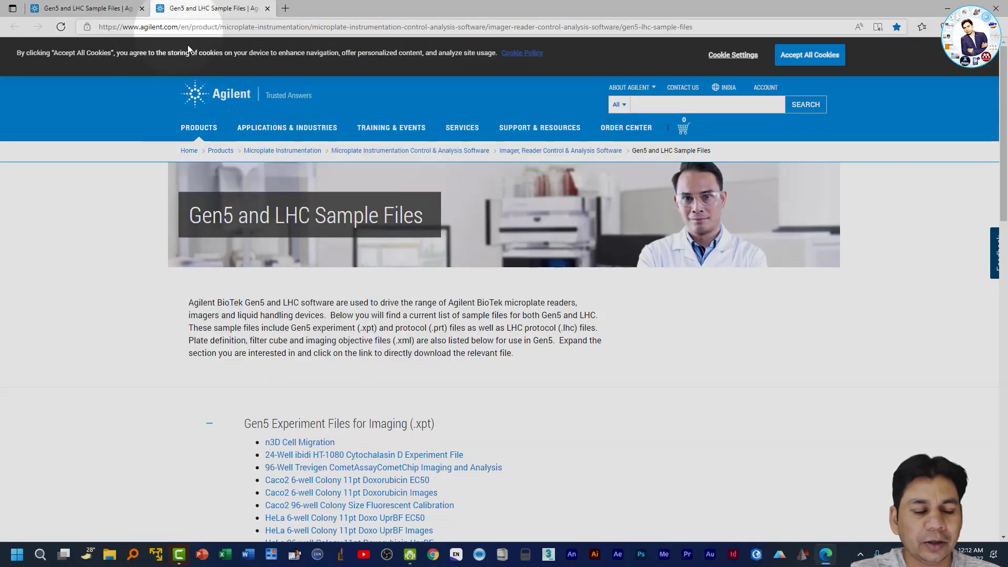
Expand the Gen5 Experiment Files for Detection (.xpt) list and scroll through its files.
scroll(273, 236, down, 6)
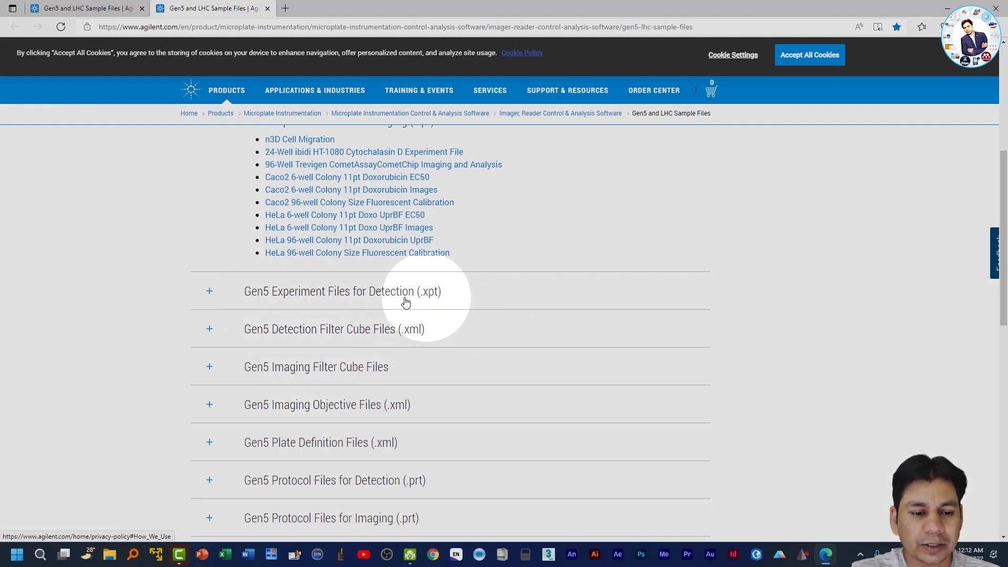
click(209, 292)
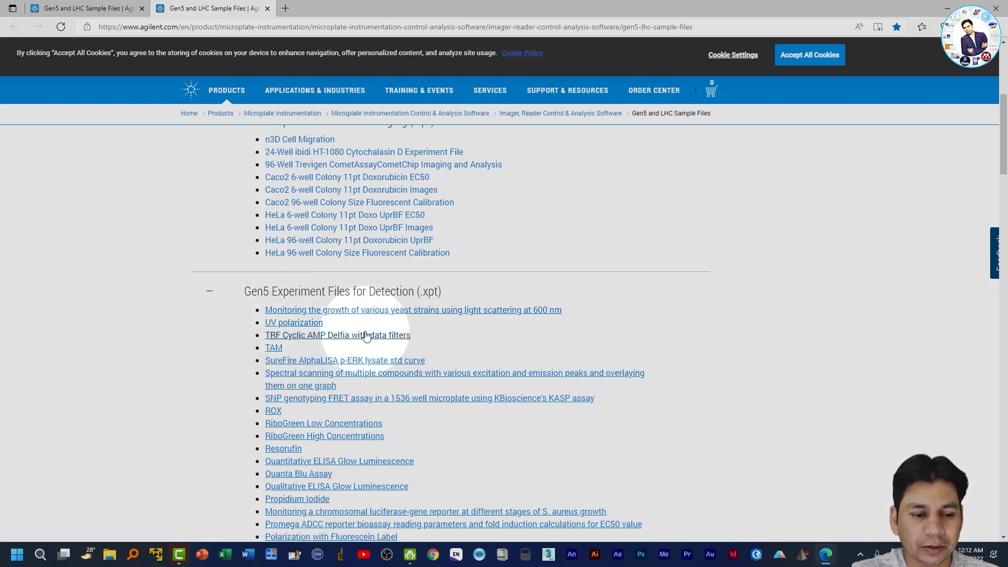
scroll(368, 336, down, 1)
scroll(367, 340, down, 6)
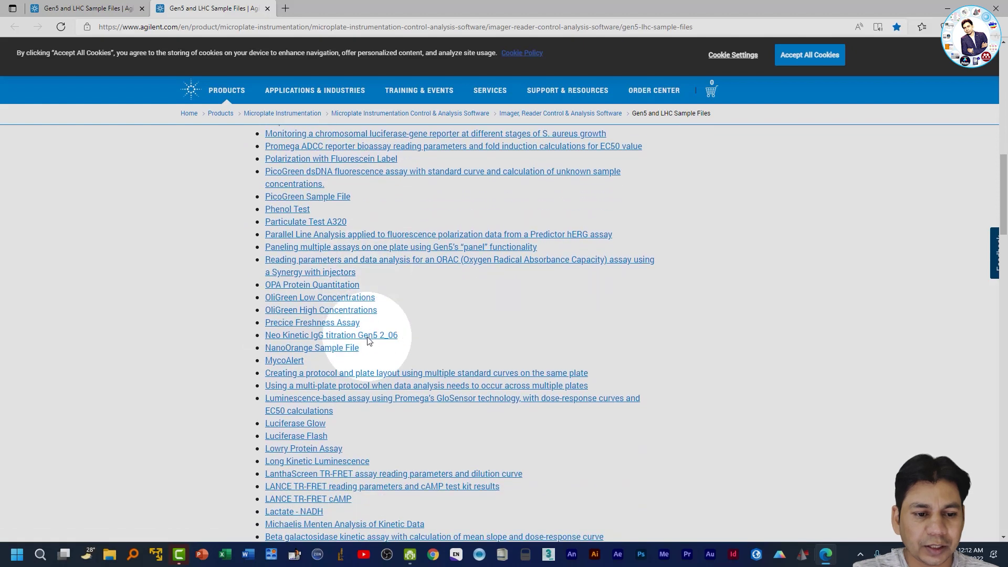
scroll(336, 252, down, 4)
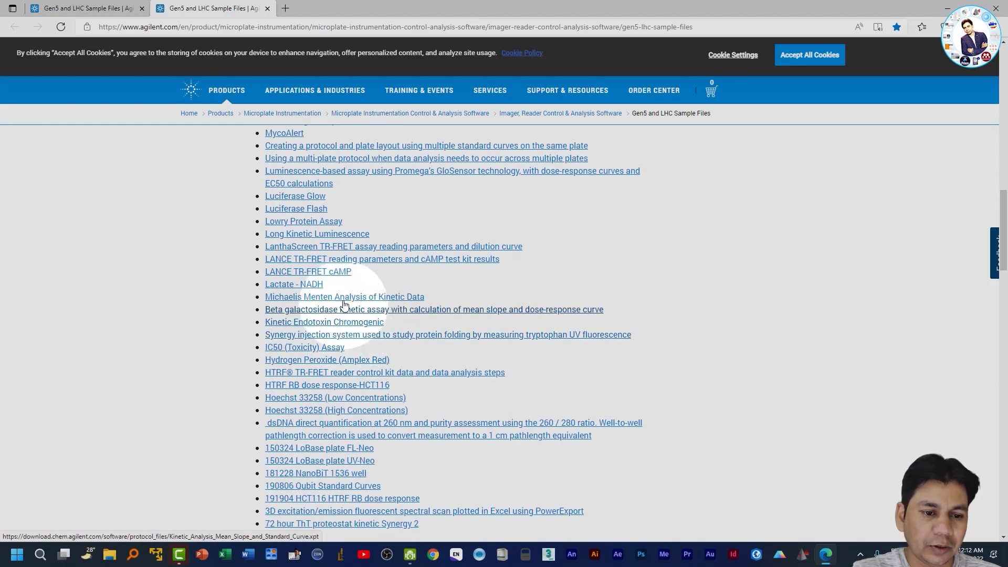
scroll(325, 239, down, 3)
scroll(328, 252, up, 4)
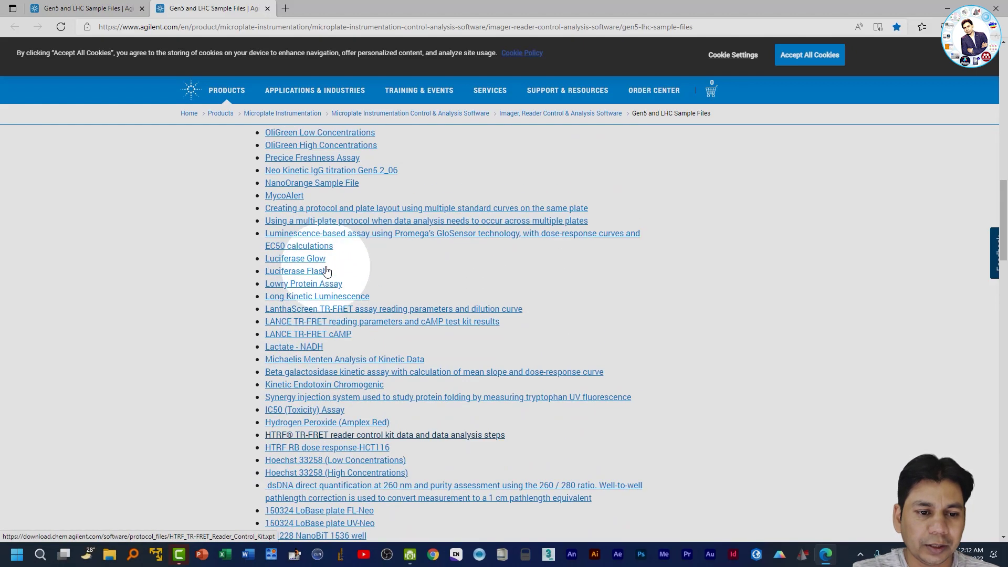
scroll(330, 260, up, 4)
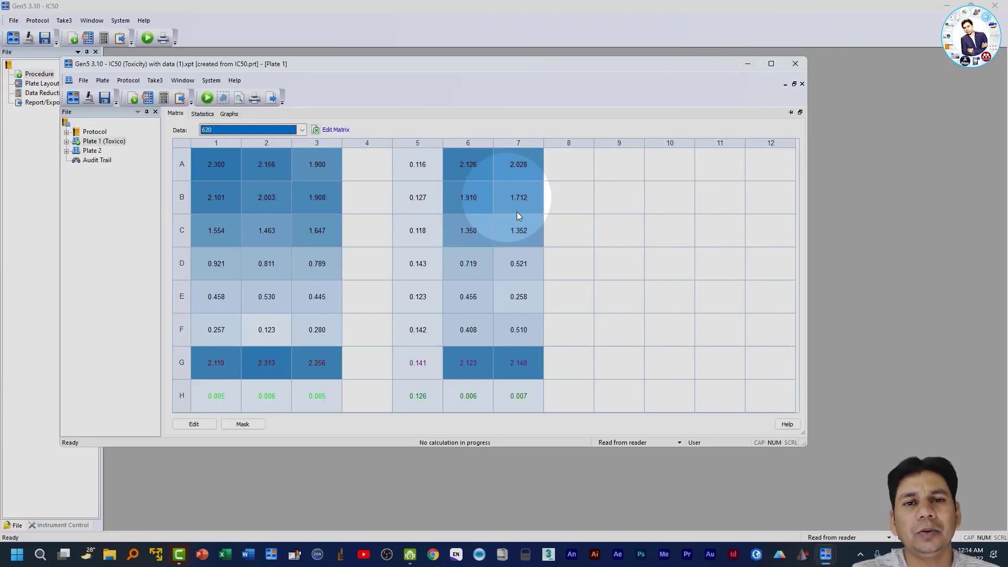
Read Plate 1 well values: C7 is 1.352 and D6 is 0.719.
mouse_move(514, 221)
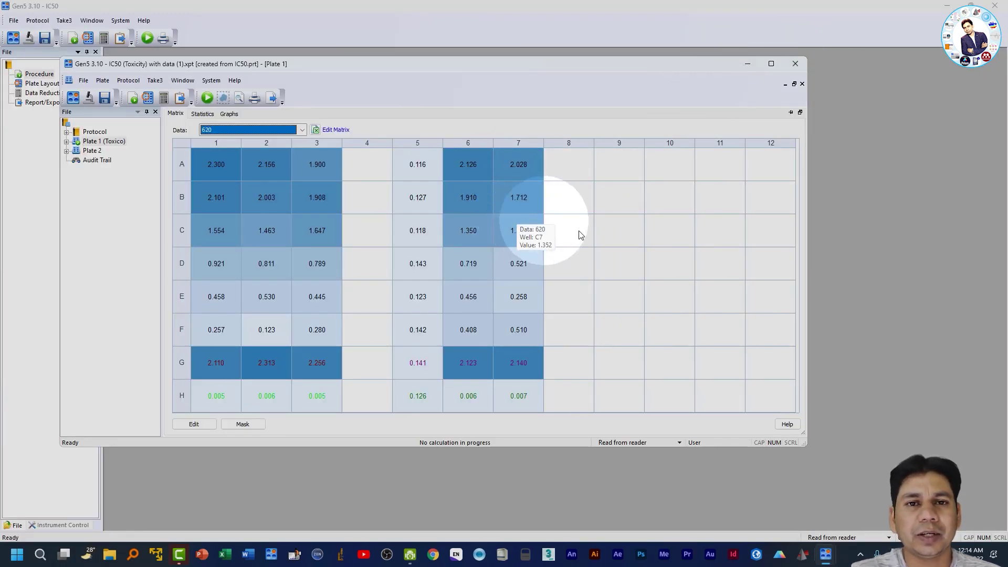
mouse_move(483, 249)
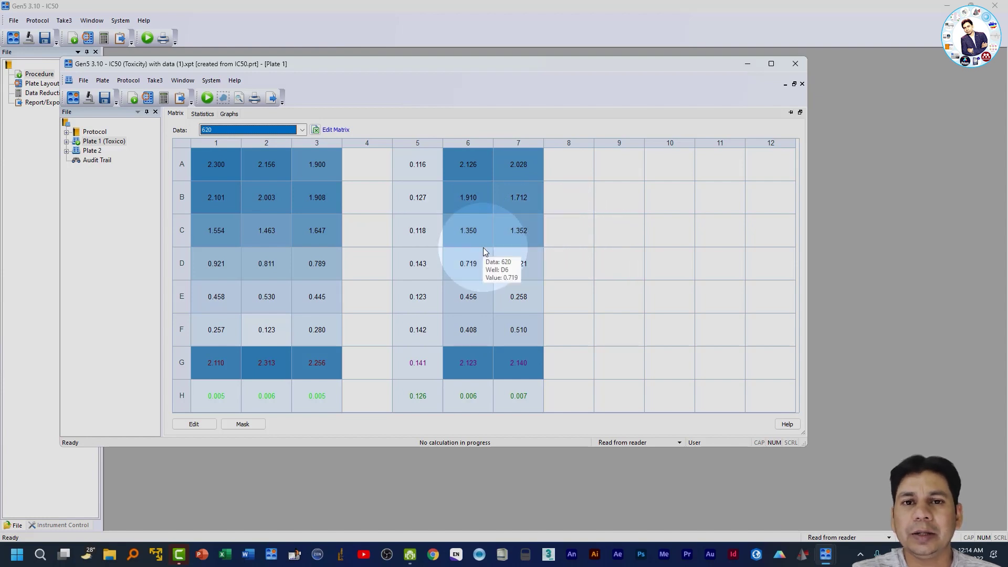